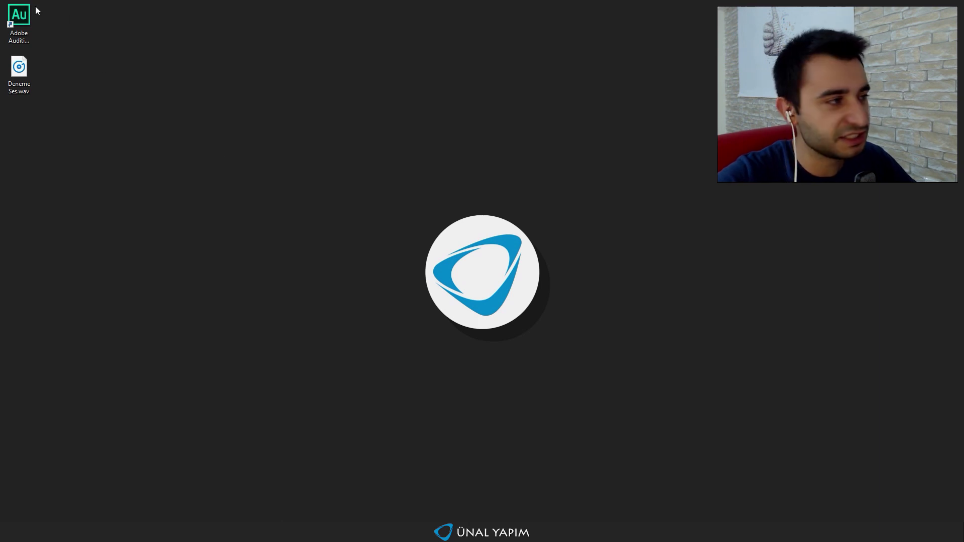
Launch Adobe Audition, import Deneme Ses.wav from the desktop and open it in the waveform editor
double_click(20, 18)
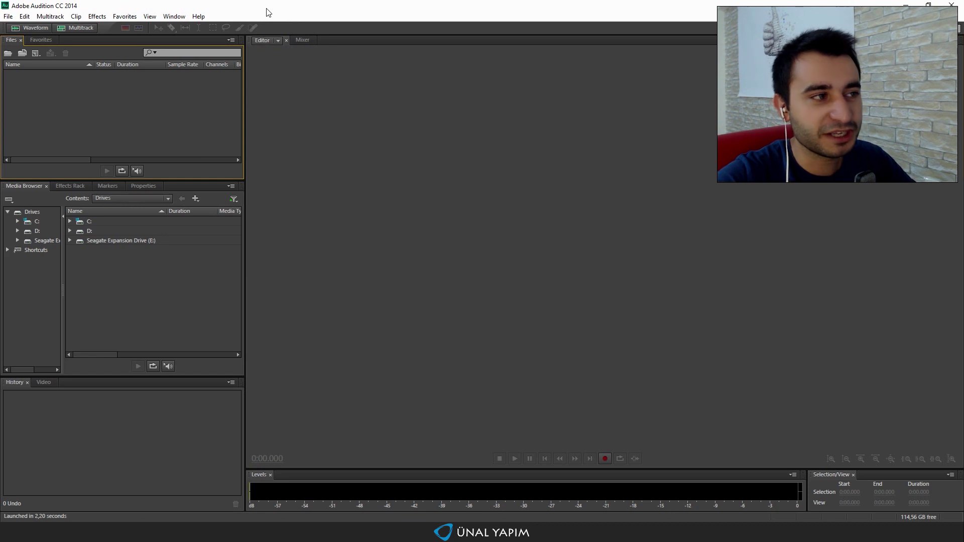
double_click(267, 11)
left_click_drag(19, 69, 142, 112)
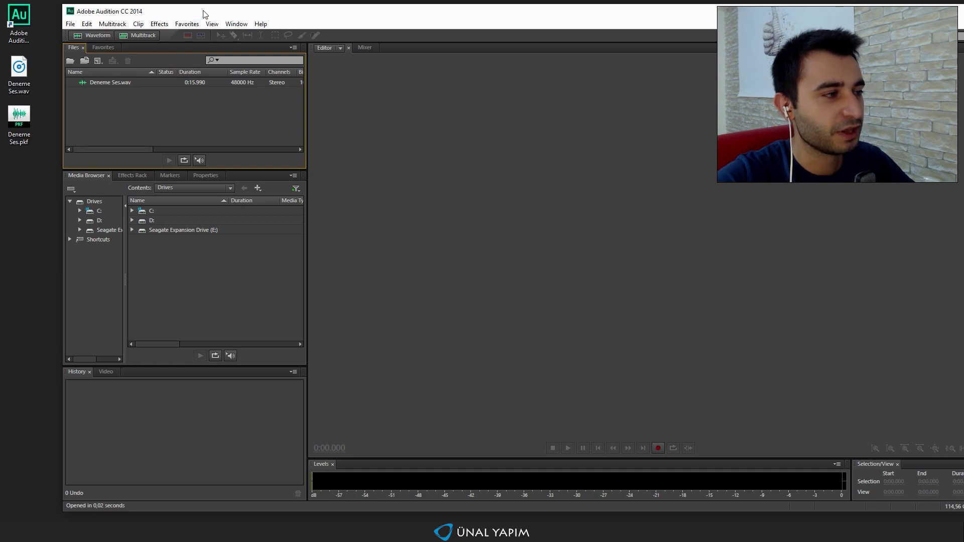
double_click(204, 12)
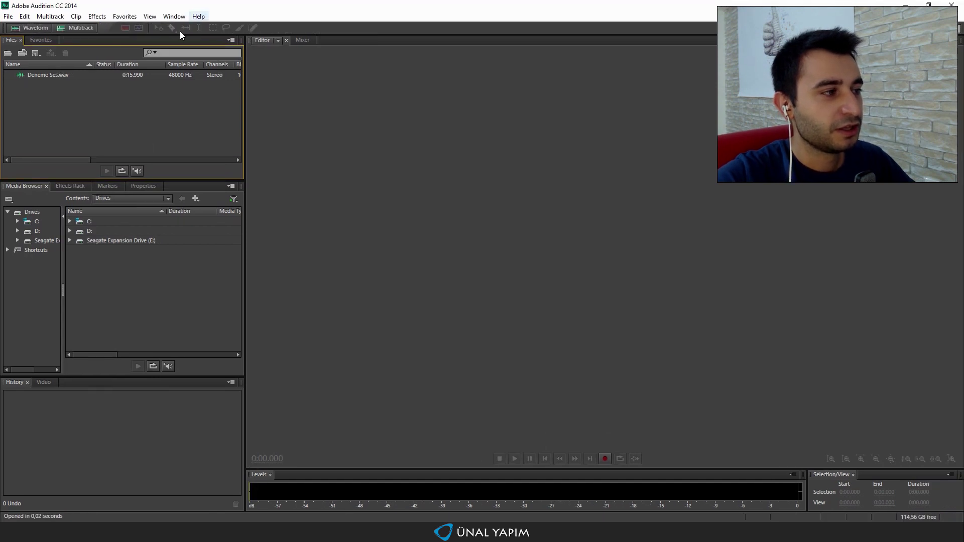
double_click(42, 74)
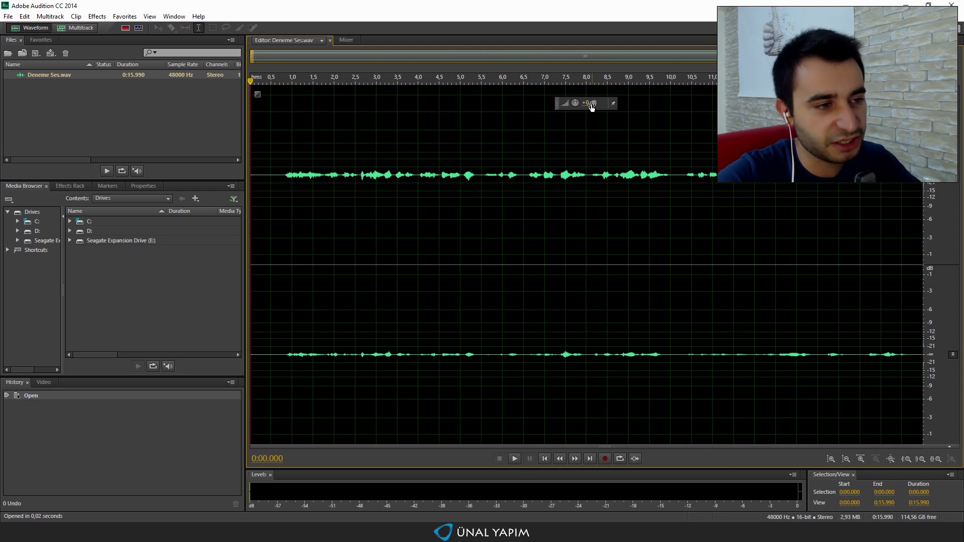
Raise the volume of the entire Deneme Ses.wav waveform with three successive gain boosts
left_click_drag(592, 107, 677, 107)
left_click_drag(591, 104, 668, 103)
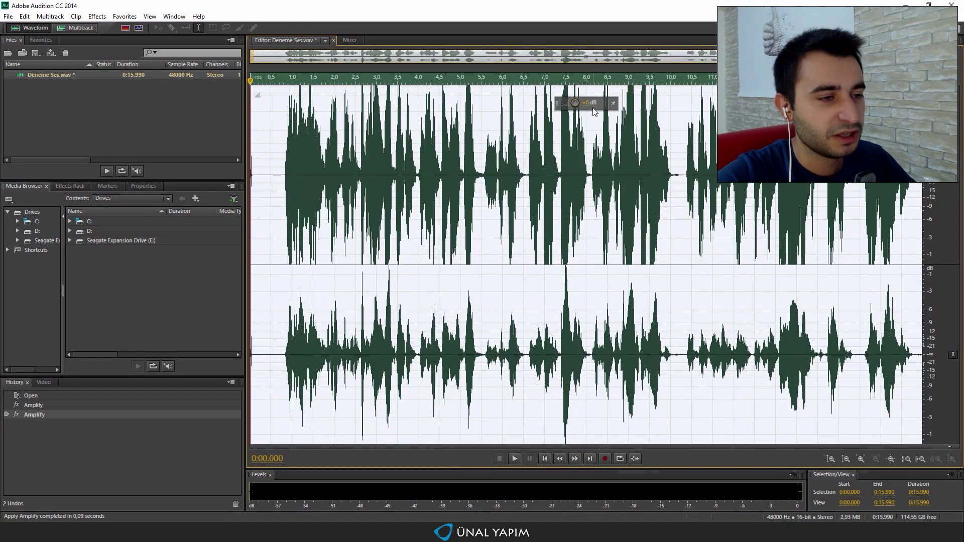
left_click_drag(590, 102, 668, 102)
Play the amplified recording from the 0.5-second mark to listen to it, and pause playback
left_click(271, 79)
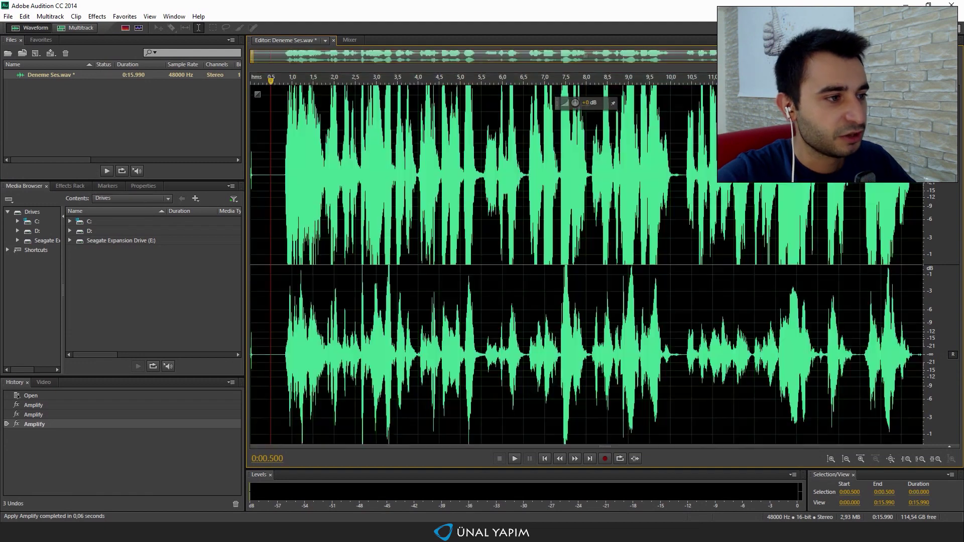
left_click(513, 459)
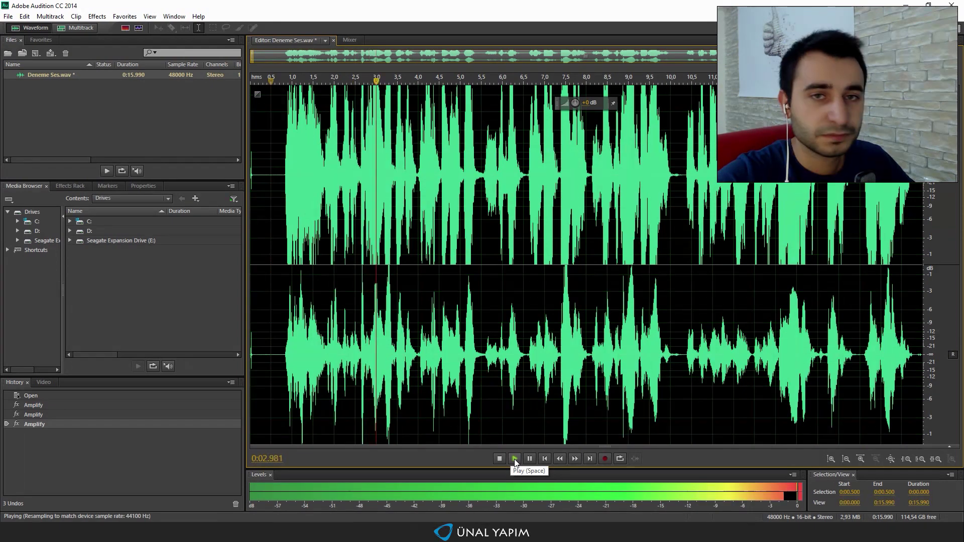
left_click(514, 459)
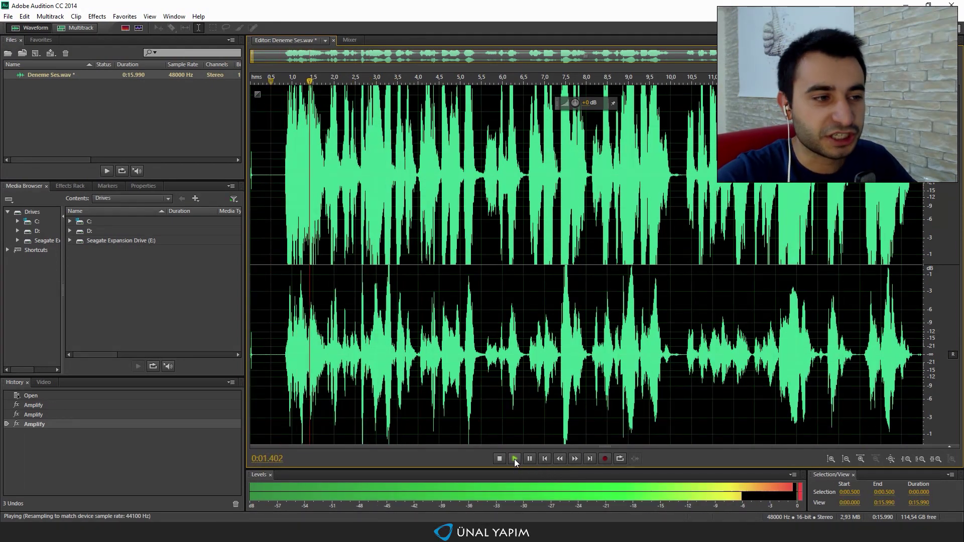
left_click(529, 458)
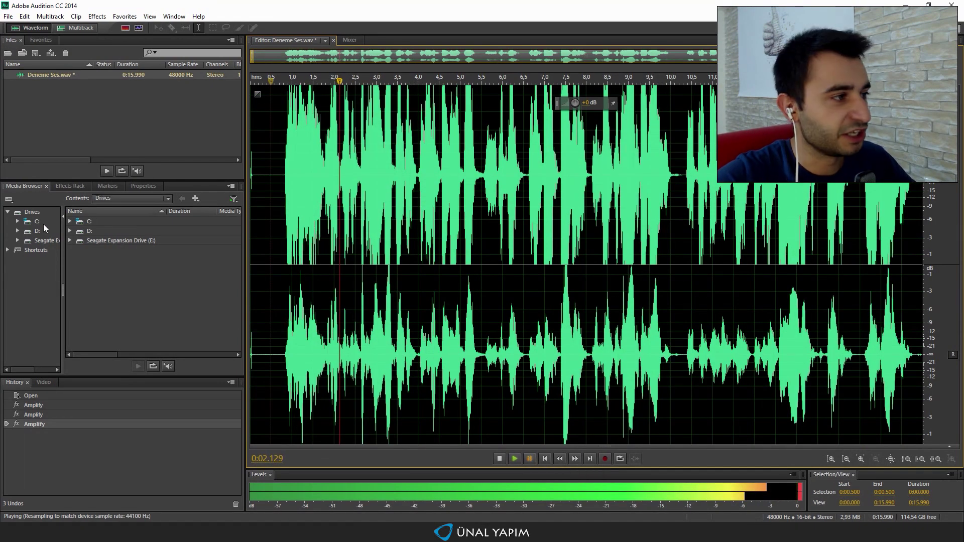
Open the Pitch Shifter effect and preview the recording with Semi-tones set to 1.9
left_click(97, 16)
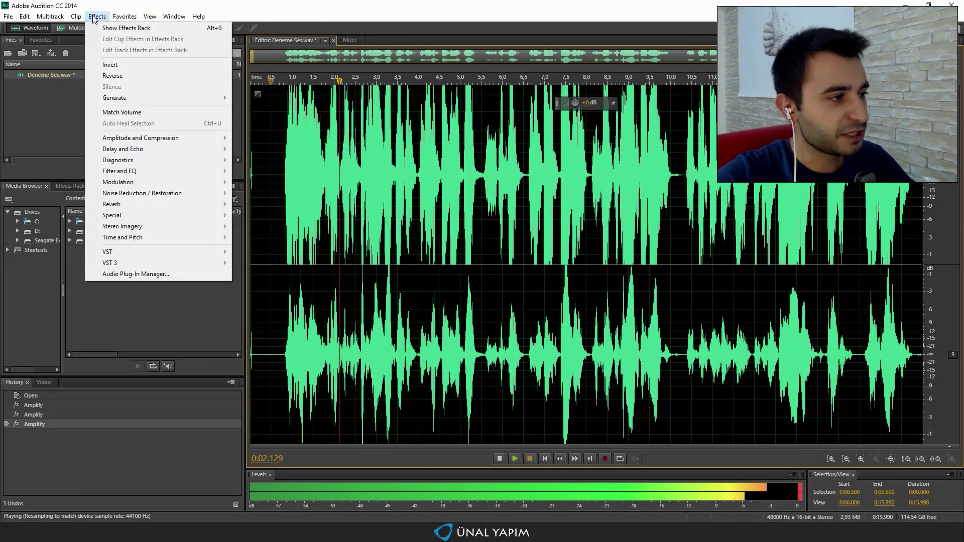
mouse_move(122, 238)
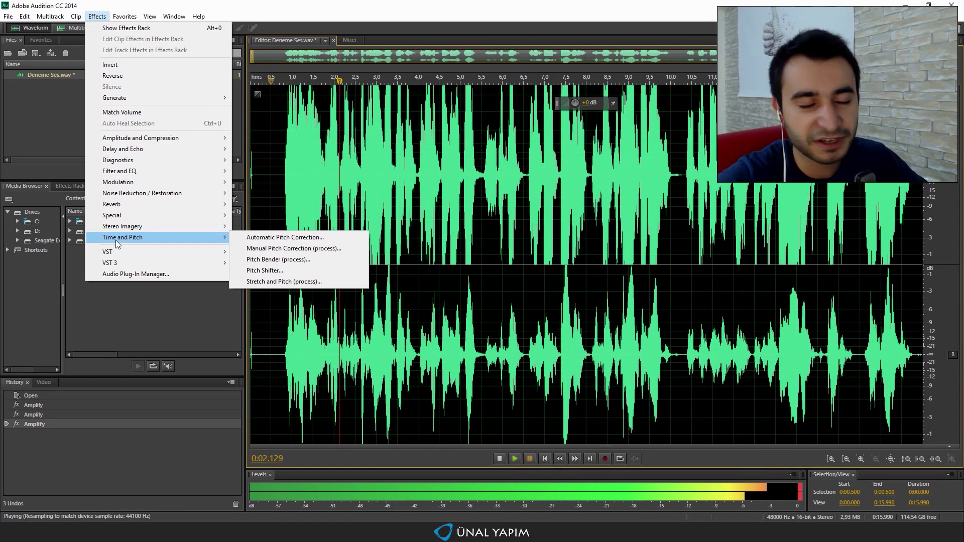
mouse_move(154, 238)
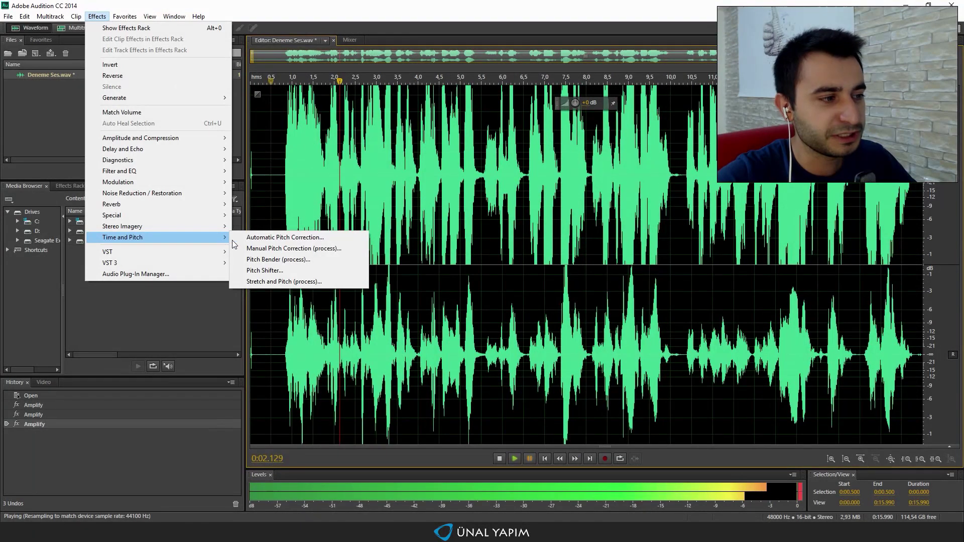
left_click(279, 271)
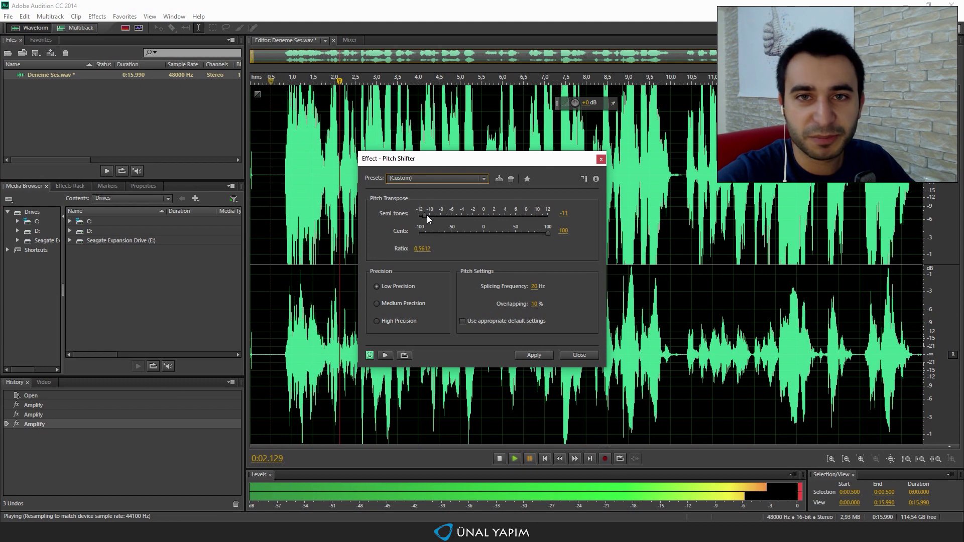
left_click_drag(426, 214, 482, 215)
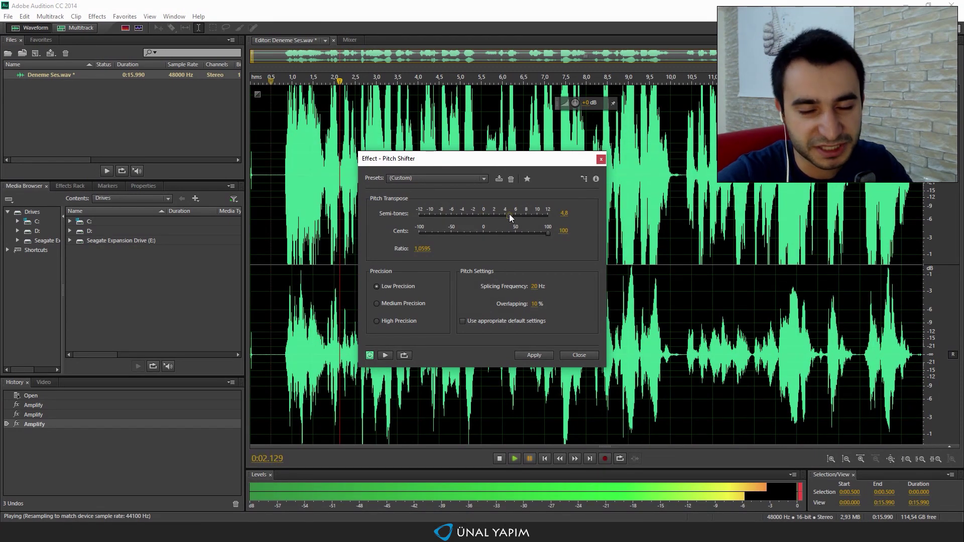
left_click_drag(510, 214, 479, 213)
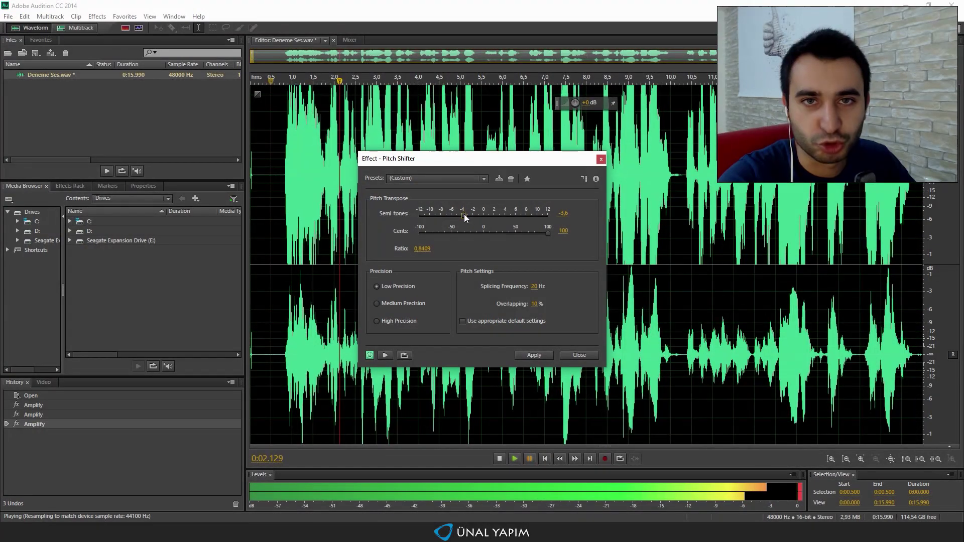
left_click_drag(464, 214, 494, 220)
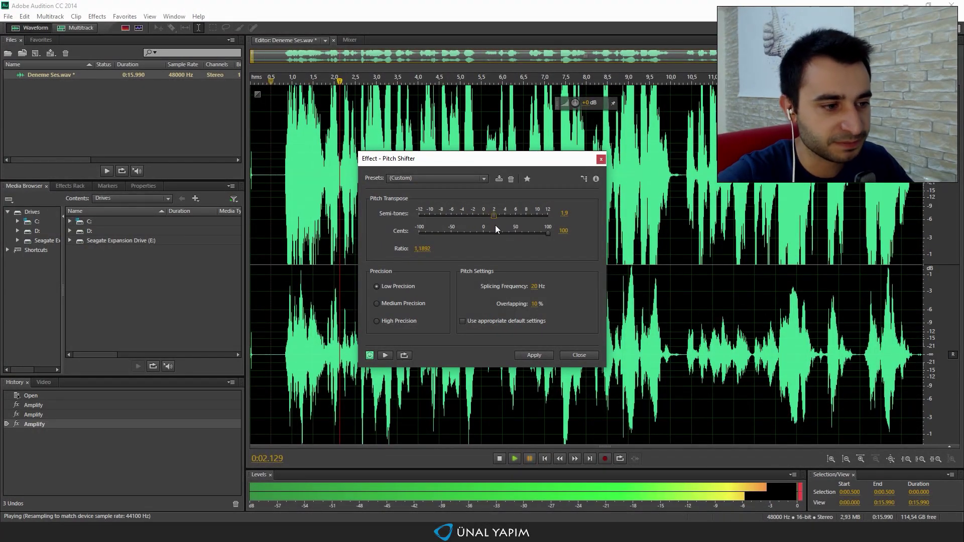
left_click(383, 355)
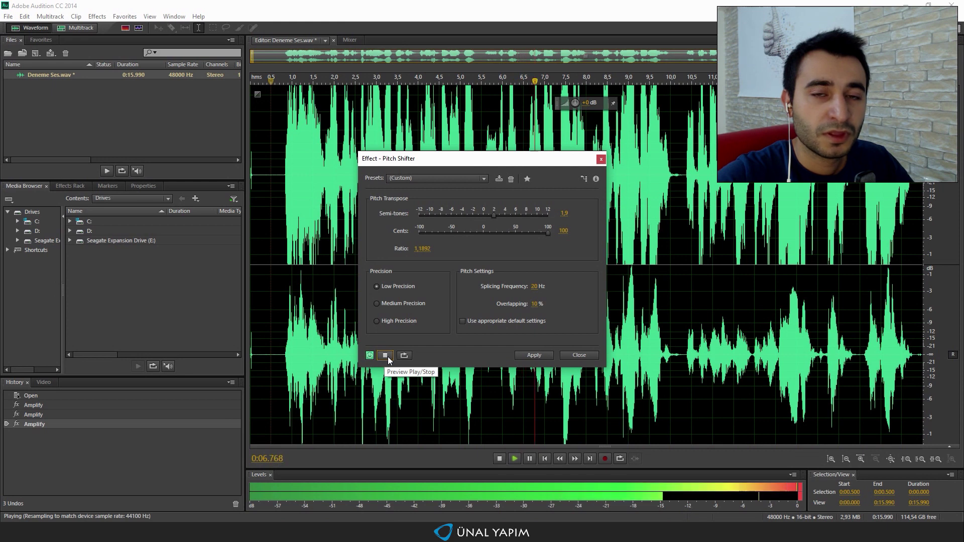
left_click(385, 356)
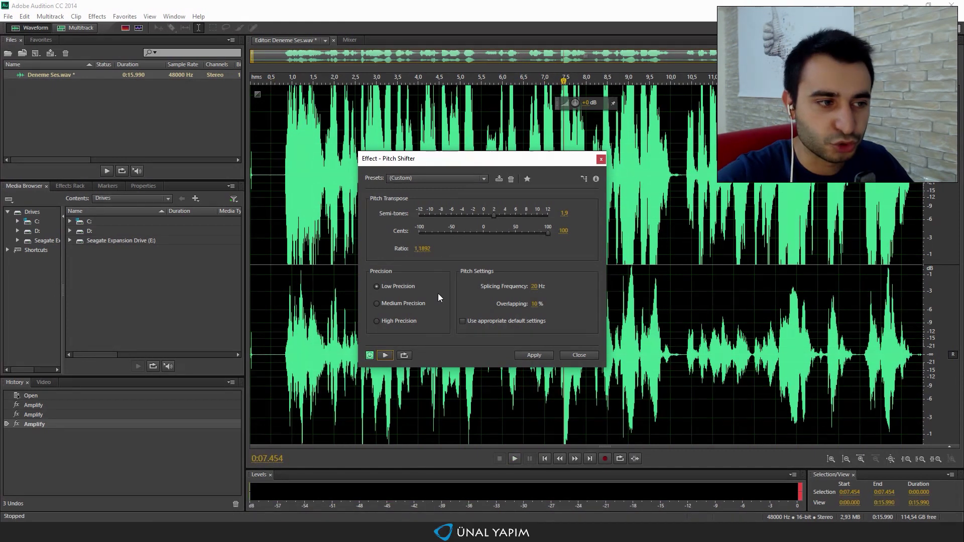
Try a lower voice by setting the Pitch Shifter's Semi-tones to -2.5 and previewing the recording
left_click_drag(473, 214, 471, 215)
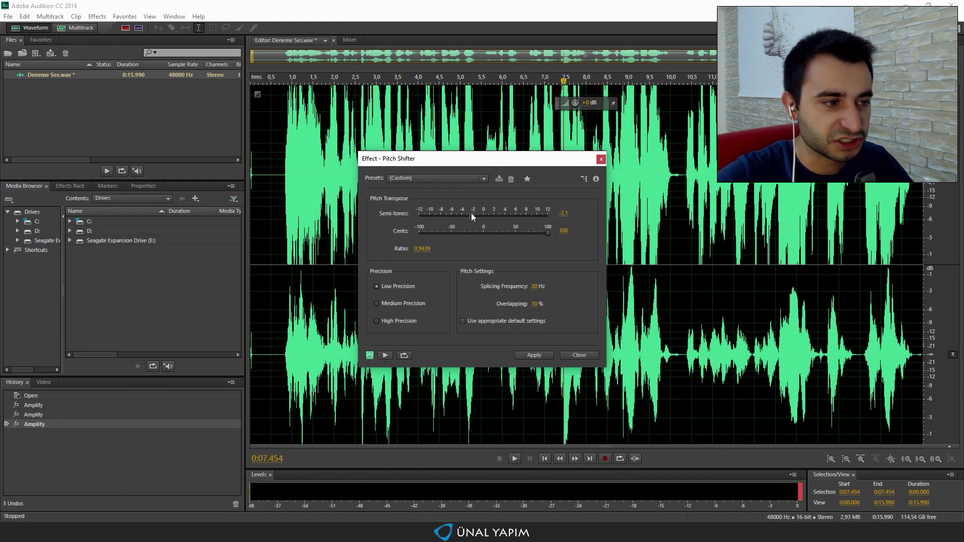
left_click(384, 355)
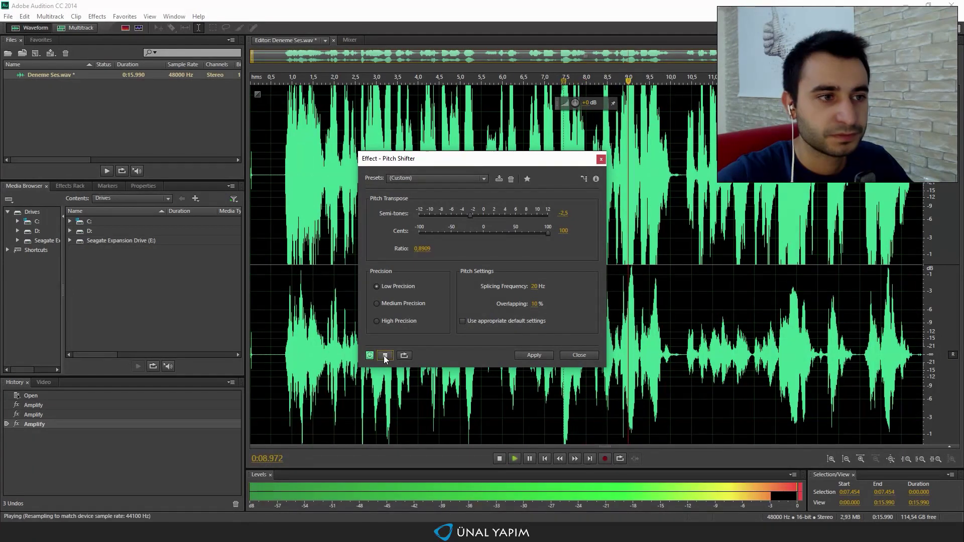
left_click(384, 355)
left_click(384, 356)
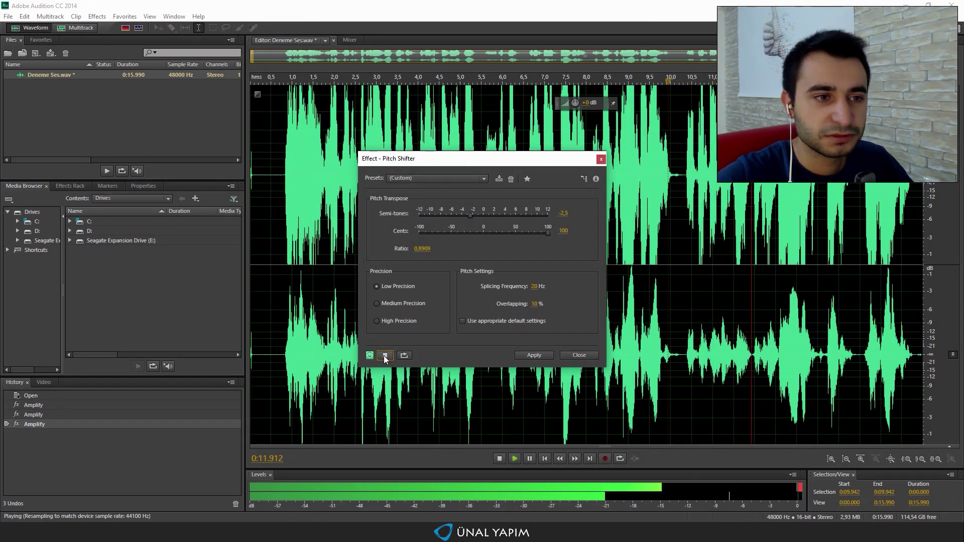
left_click(384, 356)
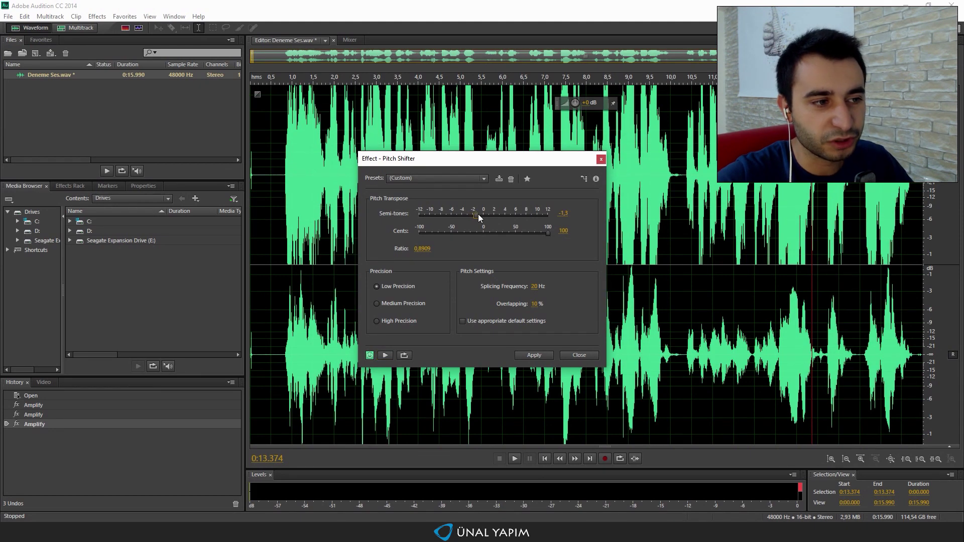
Set the Pitch Shifter's Semi-tones to -1 and preview the recording with the effect bypassed
left_click_drag(478, 214, 479, 214)
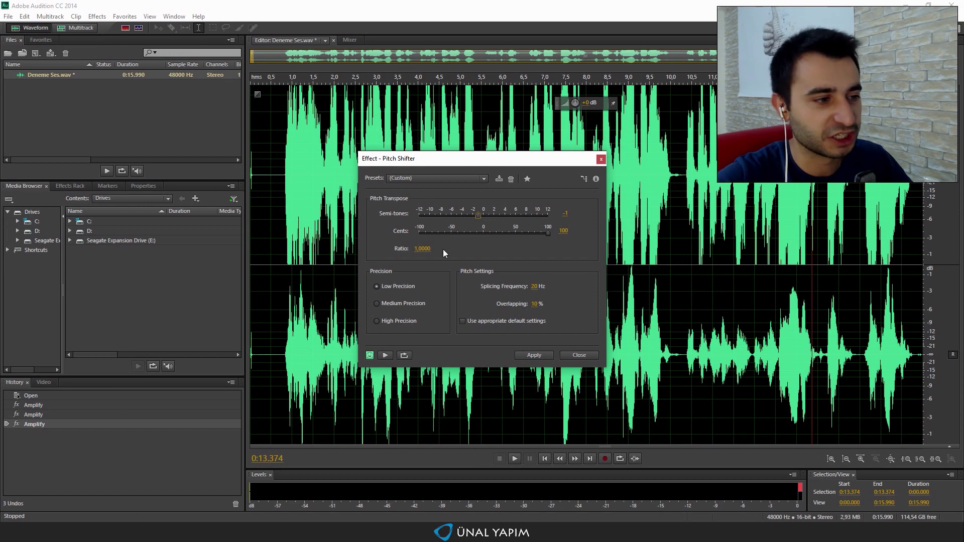
left_click(370, 355)
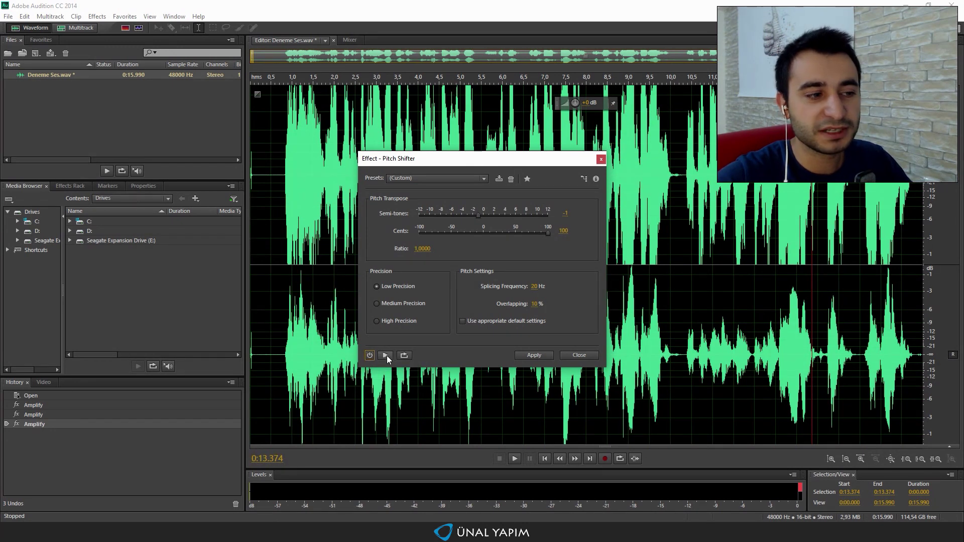
left_click(386, 355)
left_click(385, 356)
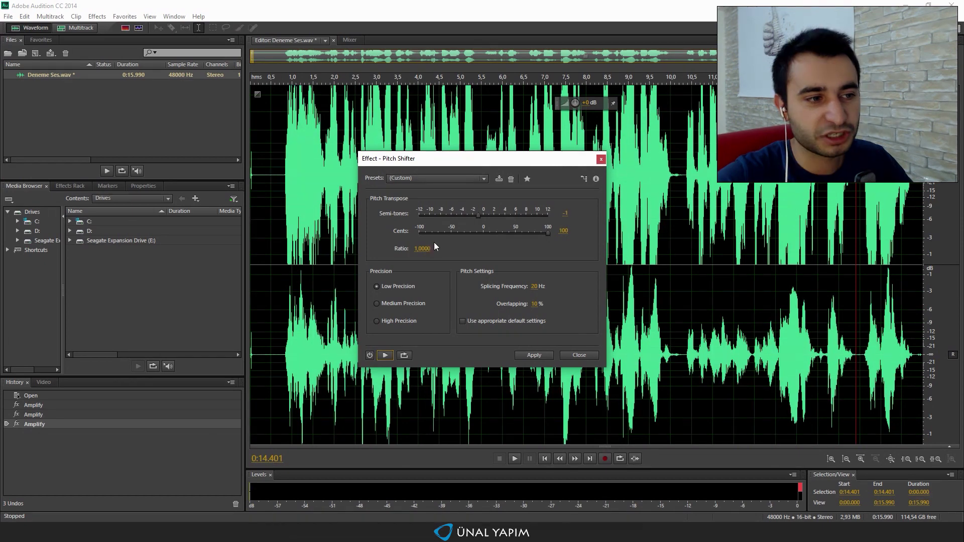
Re-enable the Pitch Shifter and apply it to the recording
left_click(369, 354)
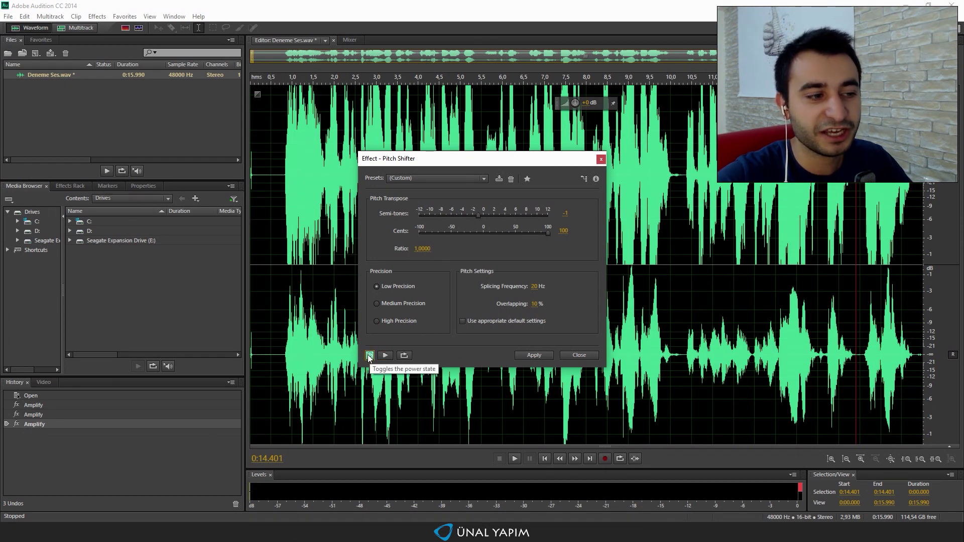
left_click(370, 355)
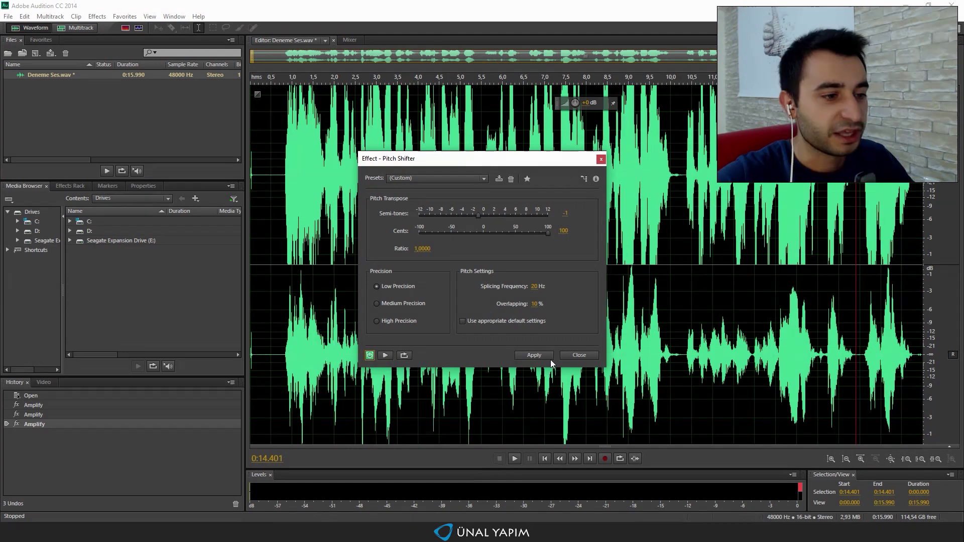
left_click(534, 355)
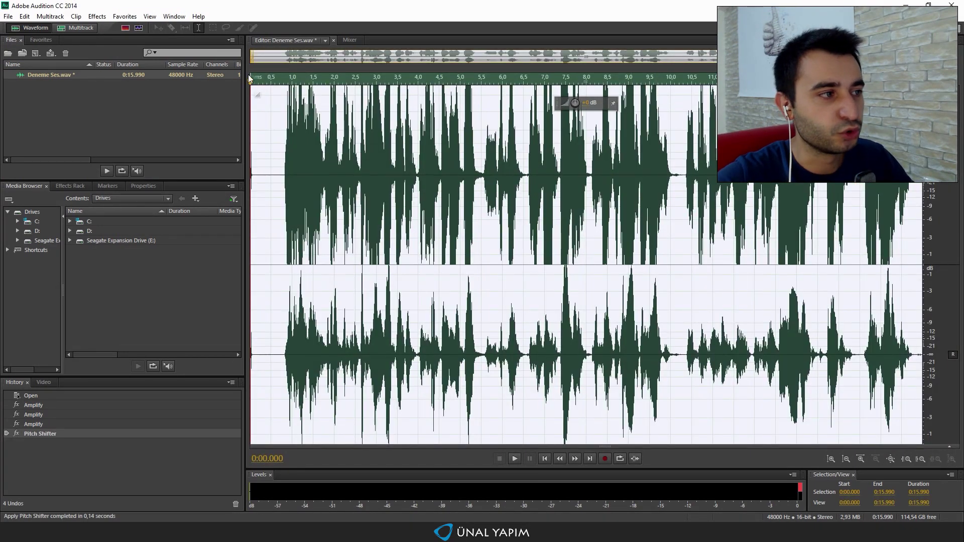
Export the edited audio to the desktop as Deneme Ses_01.wma in Windows Media Foundation format, accepting the lossy compression
left_click(9, 19)
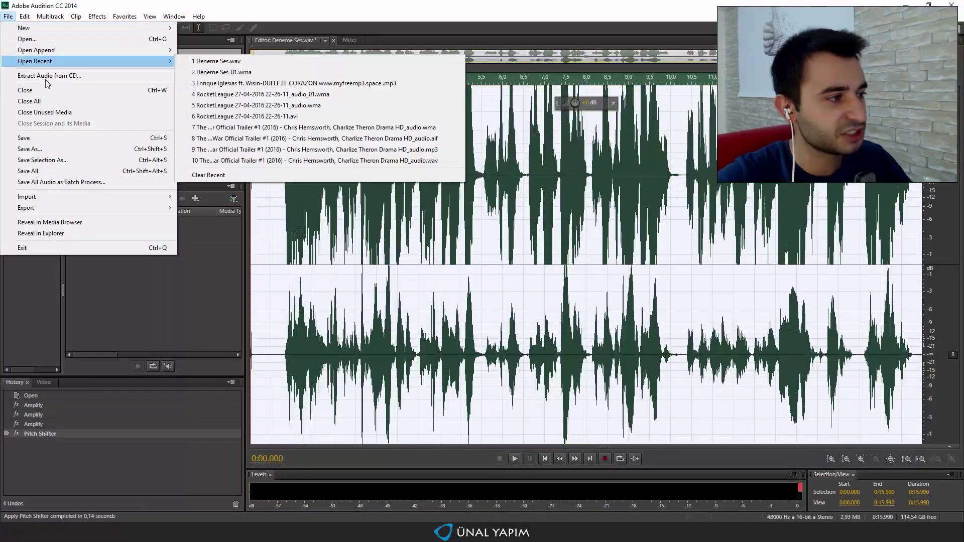
mouse_move(54, 207)
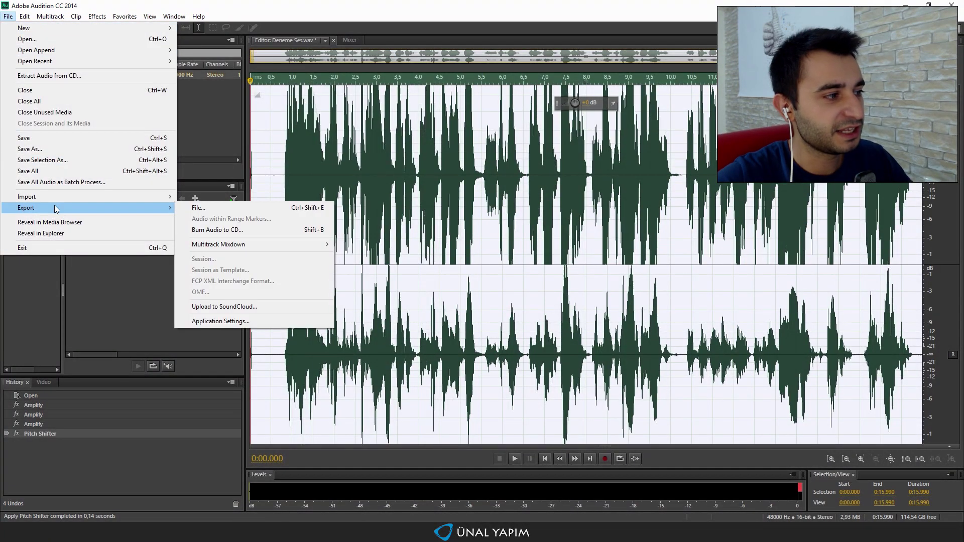
left_click(209, 207)
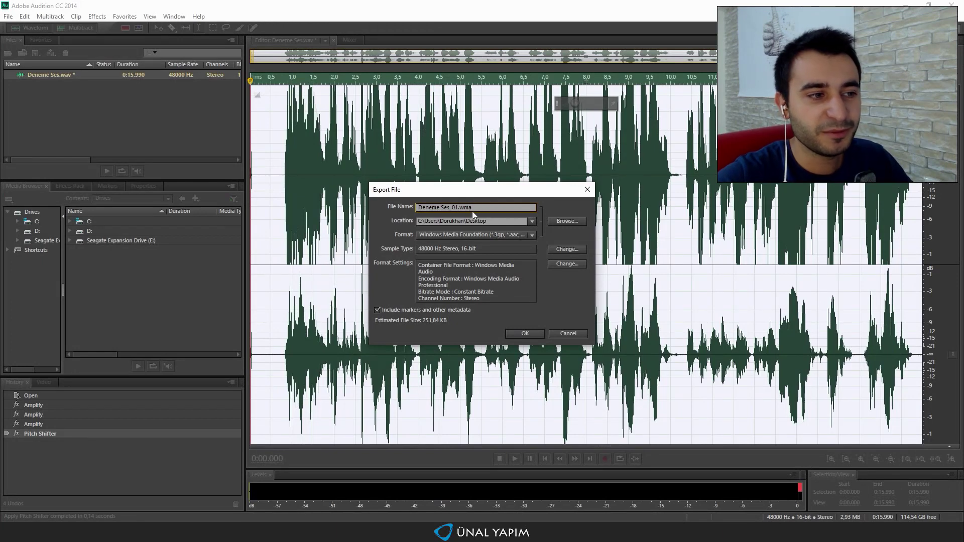
left_click(516, 335)
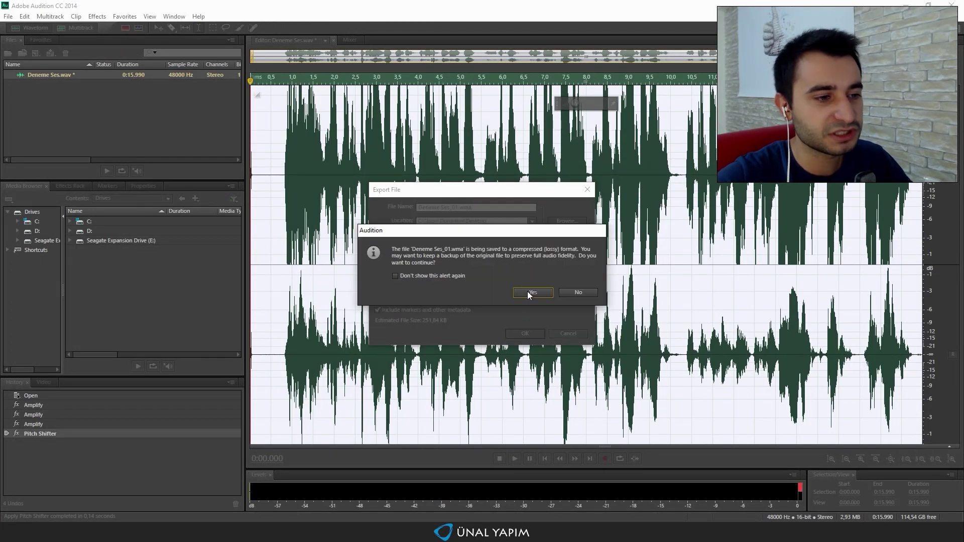
left_click(527, 292)
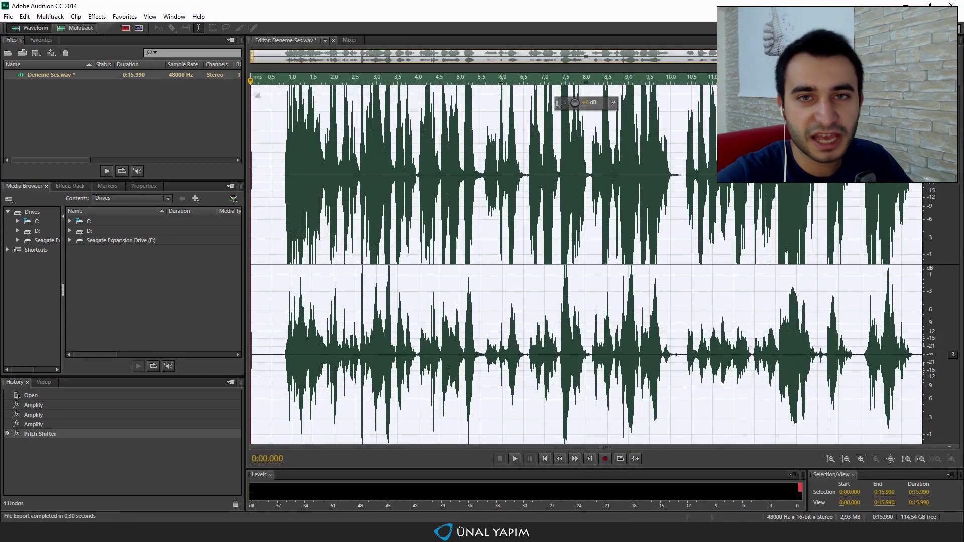
Close Audition and move the exported Deneme Ses_01.wma apart from the other desktop icons
left_click(951, 5)
left_click(495, 276)
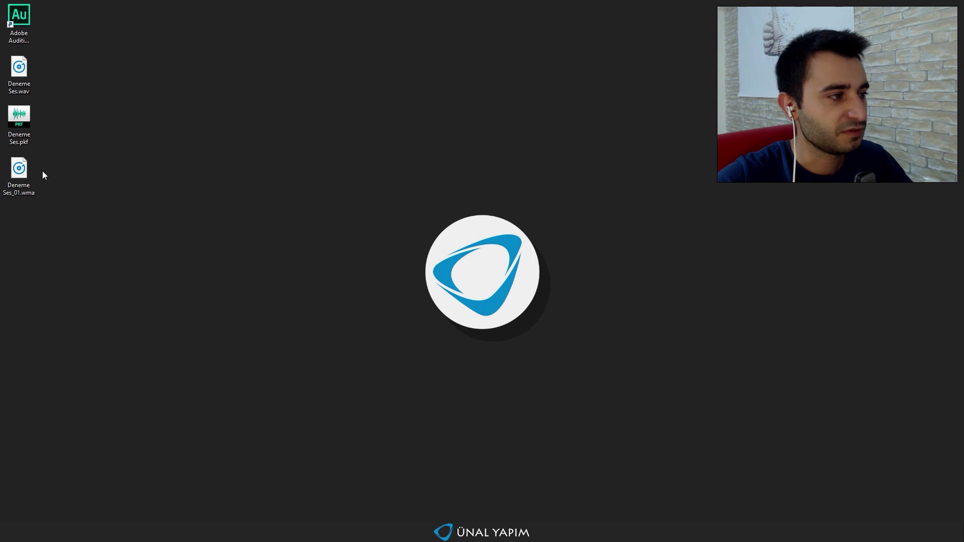
left_click_drag(27, 179, 142, 81)
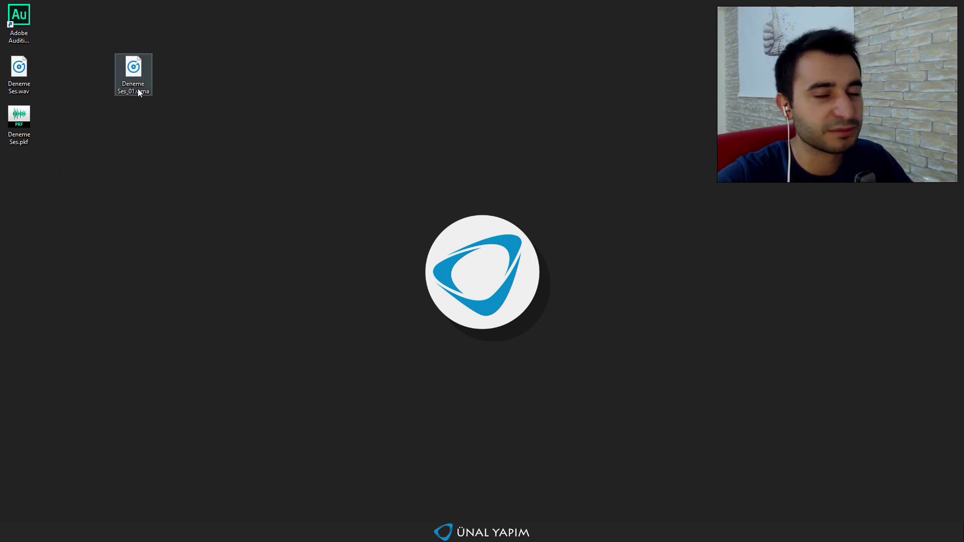
left_click(243, 157)
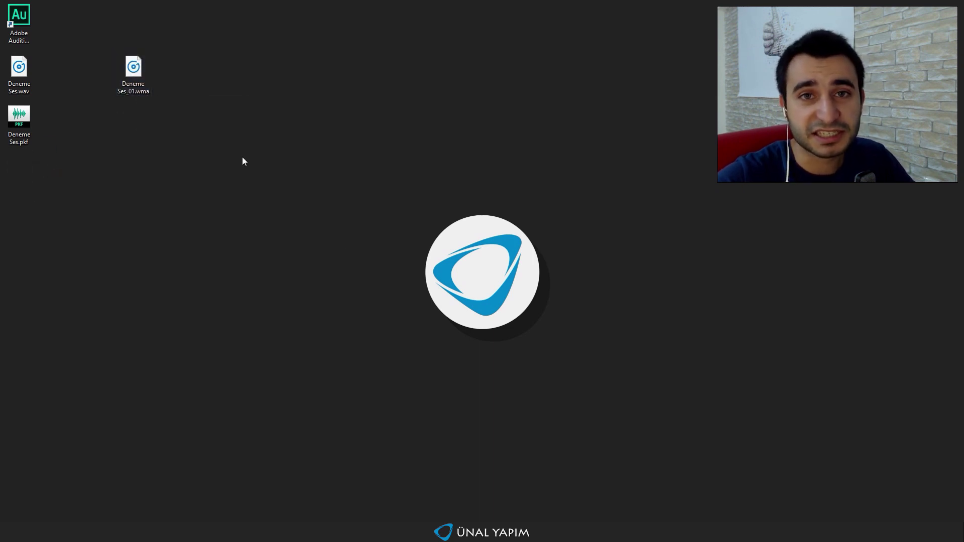